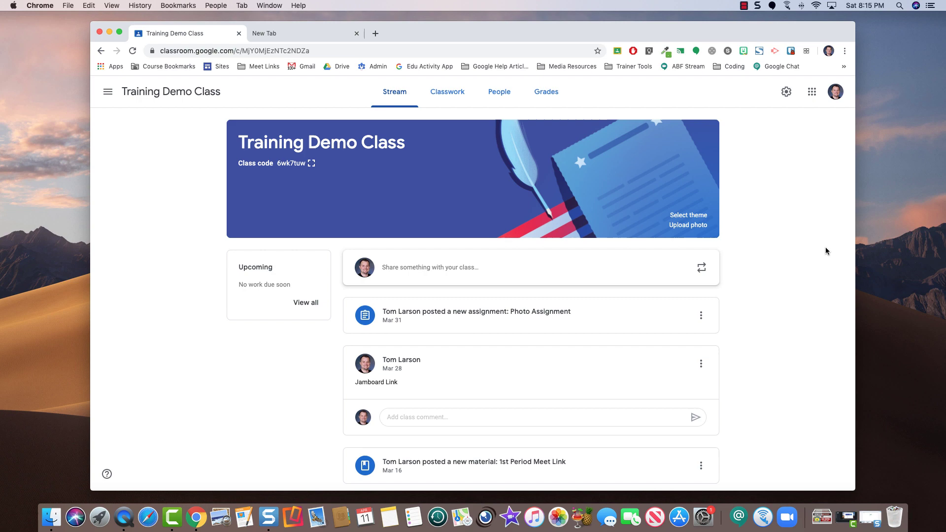
# Reset the class's Meet link in the Training Demo Class settings
pyautogui.click(786, 93)
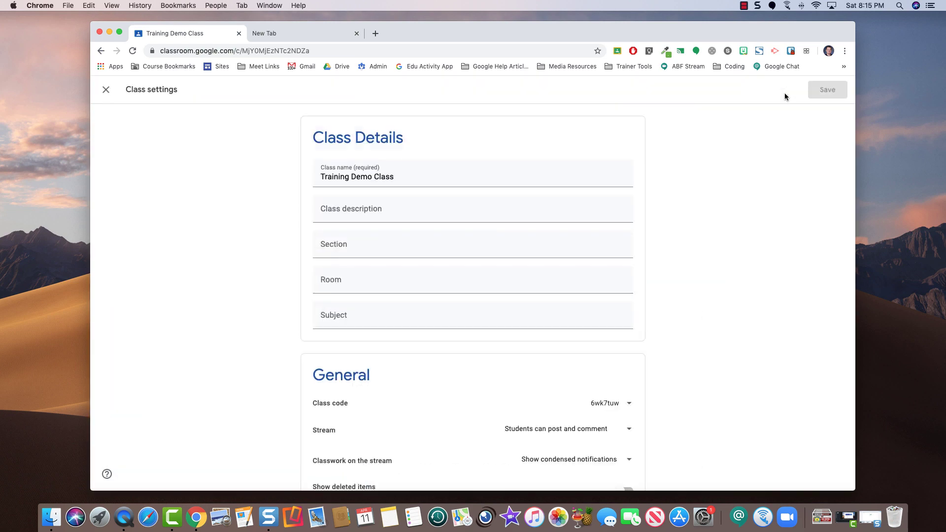
pyautogui.scroll(-7, 717, 218)
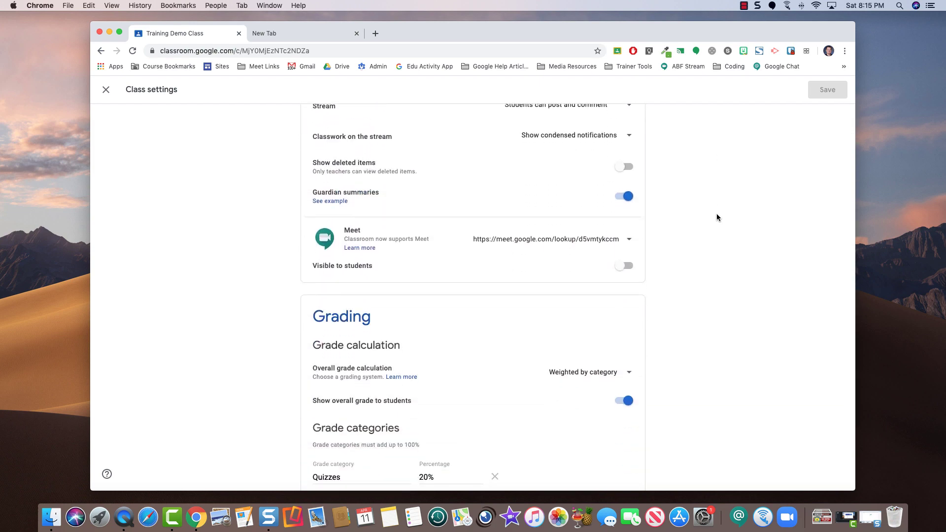
pyautogui.click(630, 241)
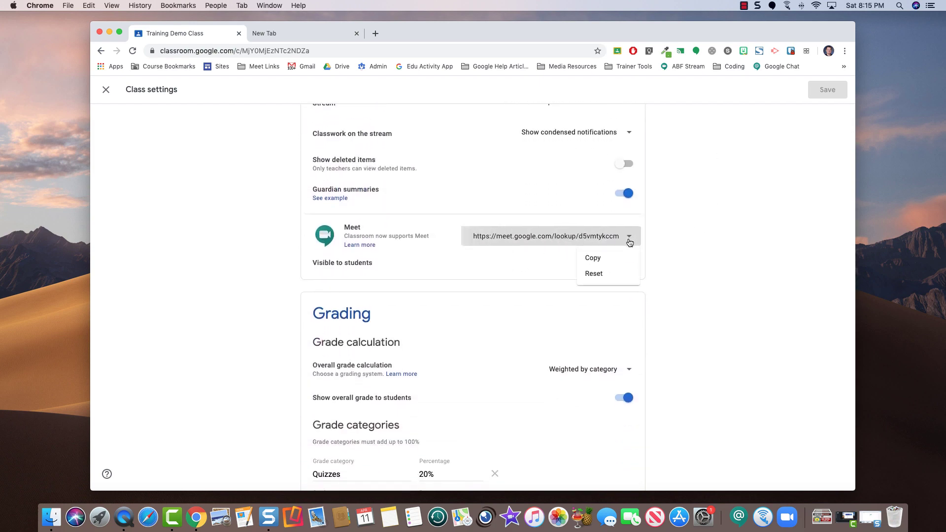
pyautogui.click(595, 269)
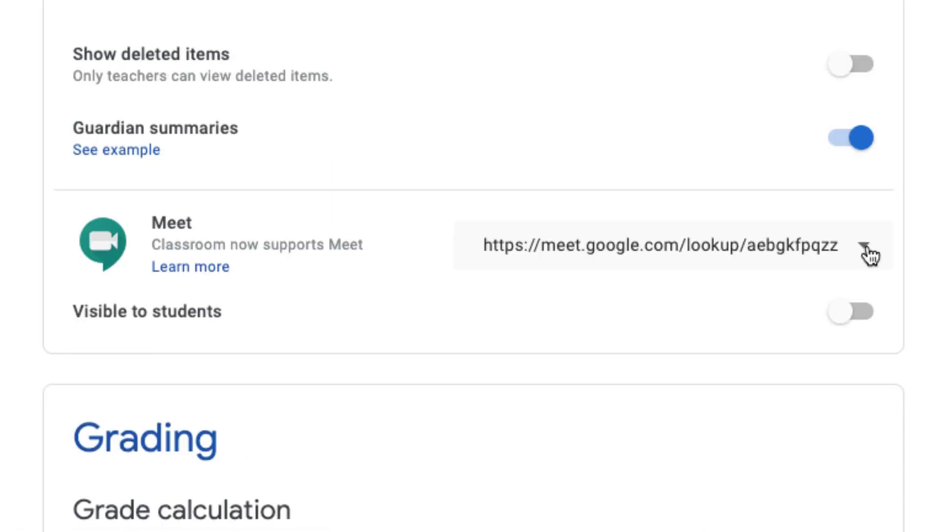
# Copy the class's Meet link and load it in the empty New Tab page
pyautogui.click(867, 249)
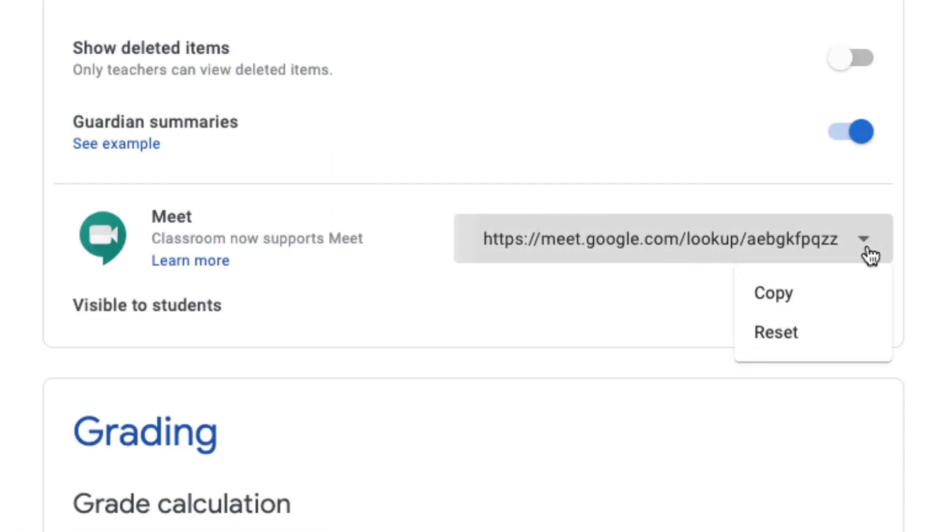
pyautogui.click(788, 301)
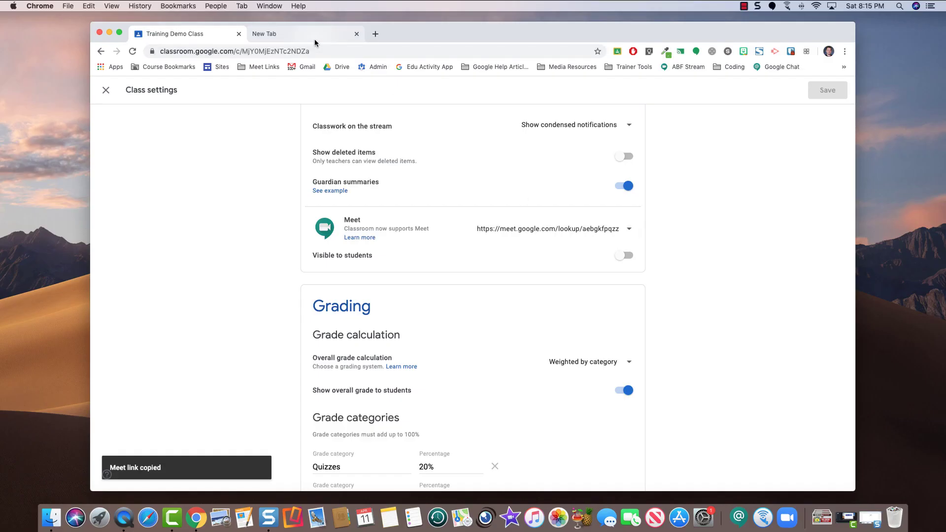
pyautogui.click(312, 35)
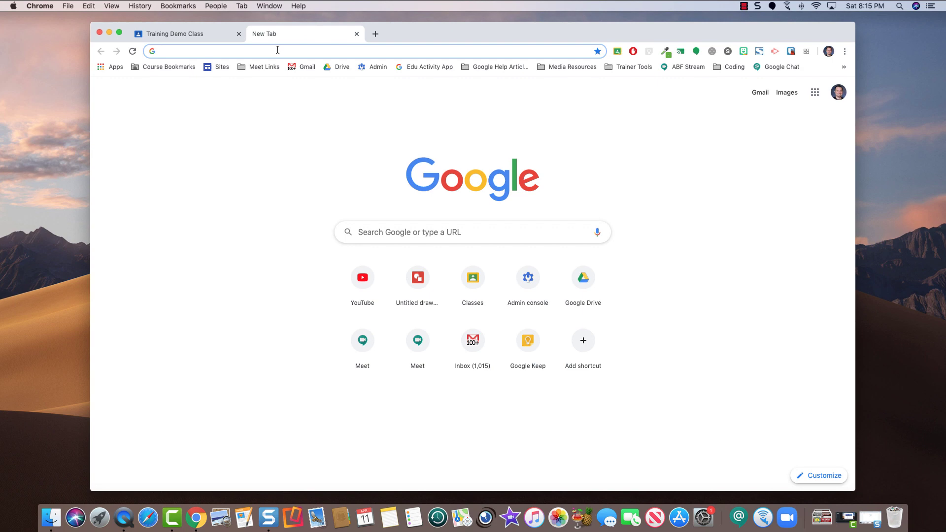
pyautogui.press('super+v')
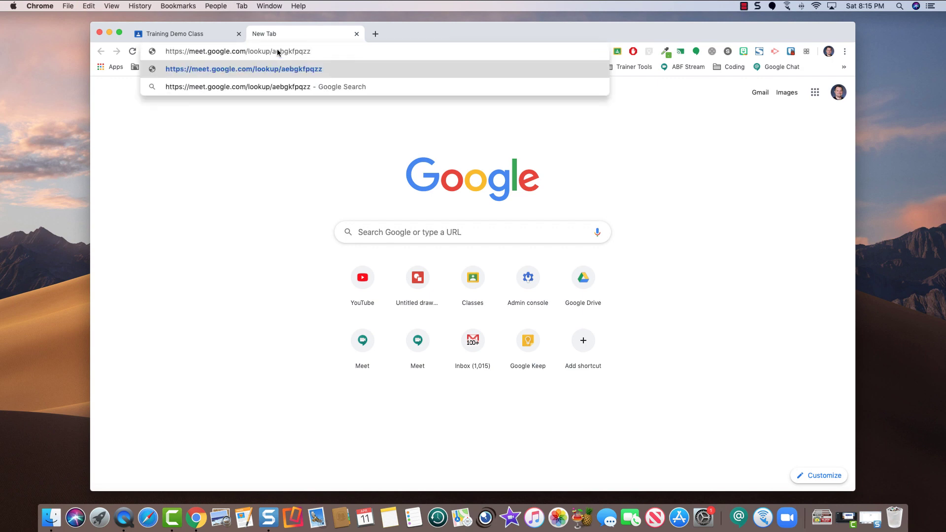
pyautogui.press('Return')
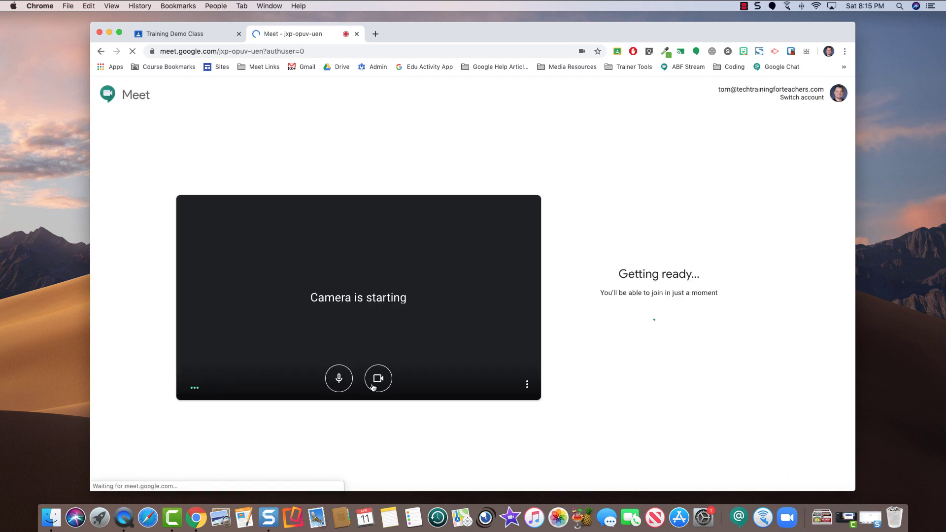
# Join the class meeting with the camera turned off and dismiss the Add others dialog
pyautogui.press('super+e')
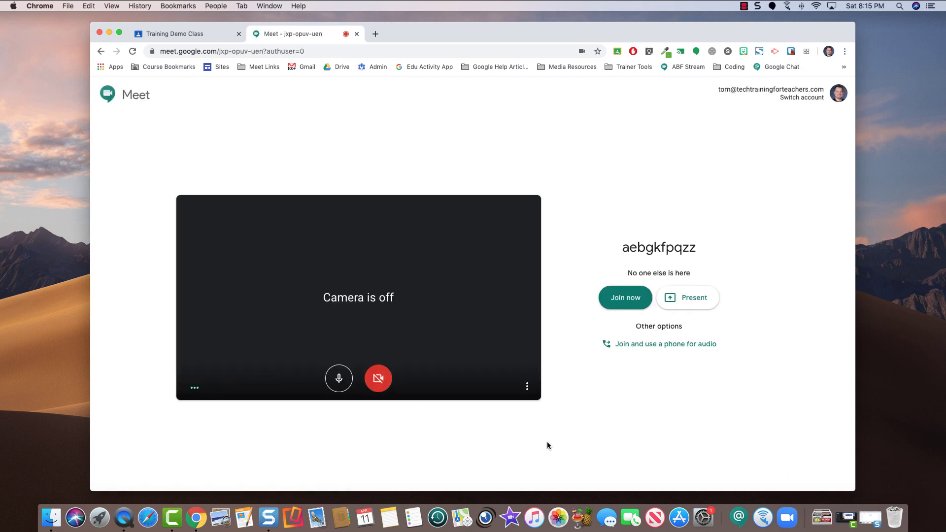
pyautogui.click(613, 307)
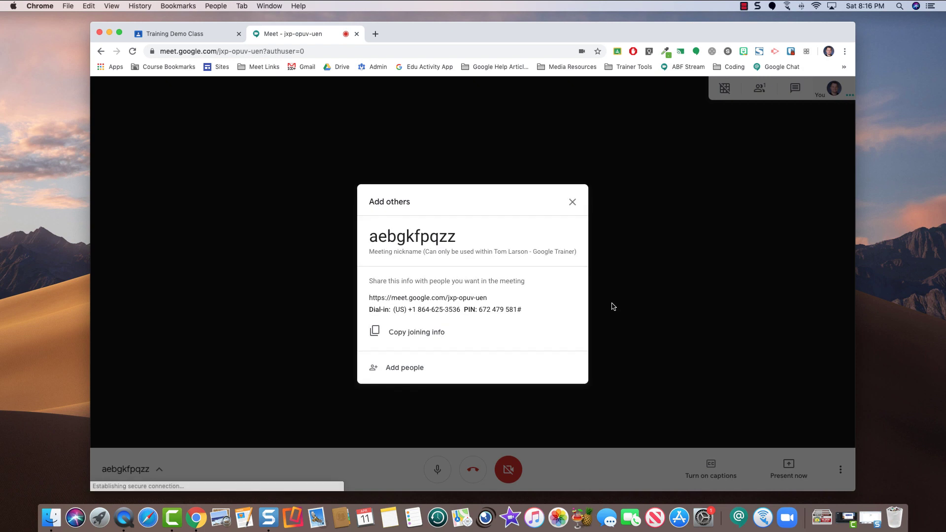
pyautogui.click(571, 203)
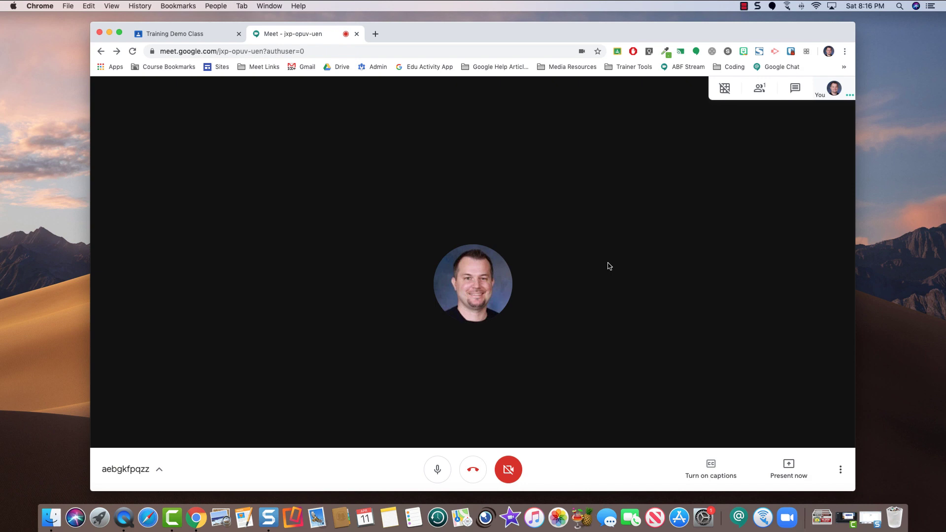
# Return to the Classroom settings, make the Meet link visible to students, and save the settings
pyautogui.hotkey('ctrl', 'shift', 'Tab')
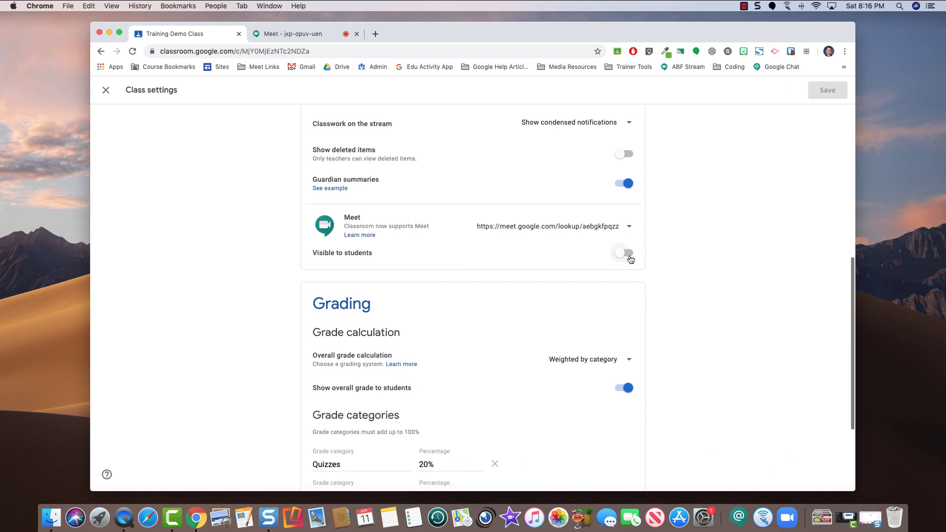
pyautogui.click(626, 252)
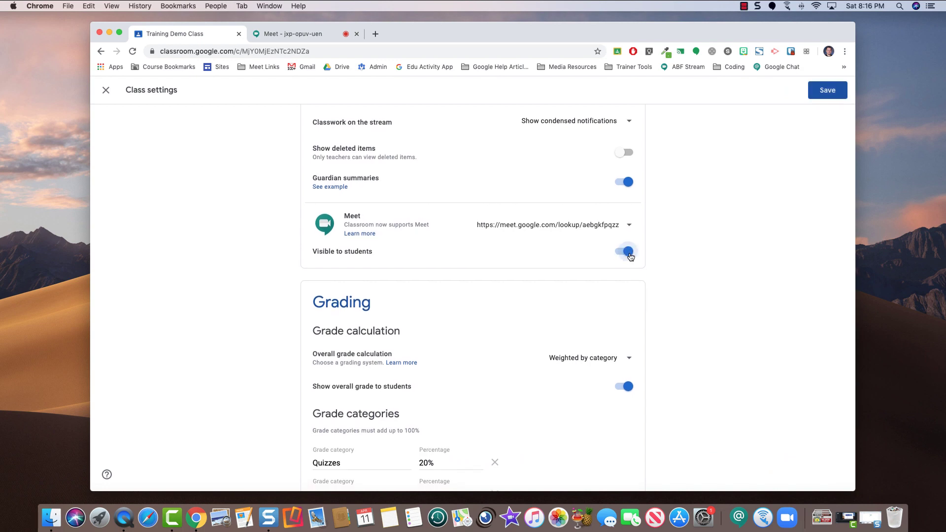
pyautogui.click(827, 90)
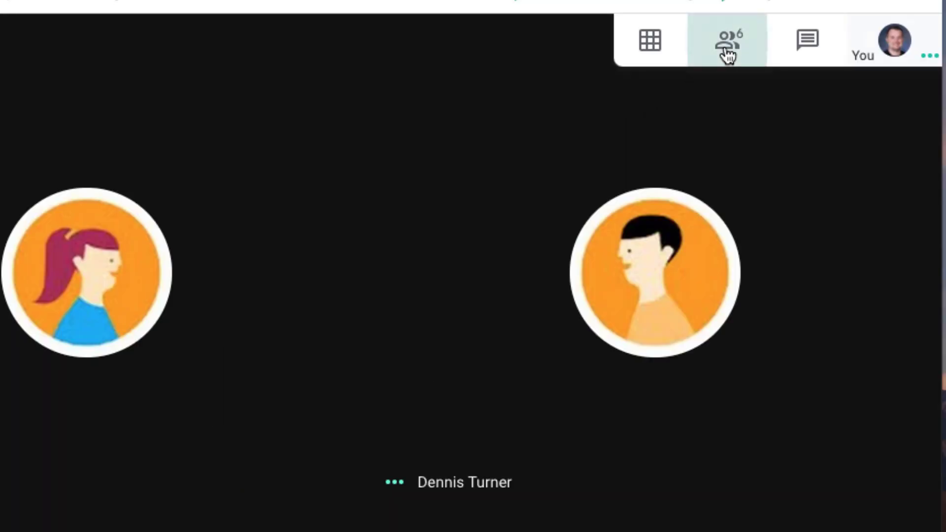
# Mute the second student in the meeting's participant list for everyone and remove that student from the call
pyautogui.click(729, 54)
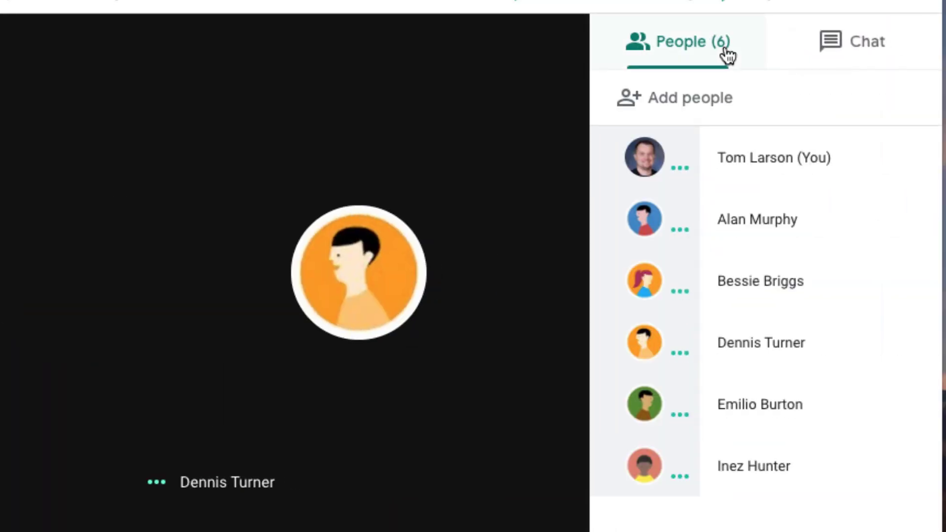
pyautogui.moveTo(813, 228)
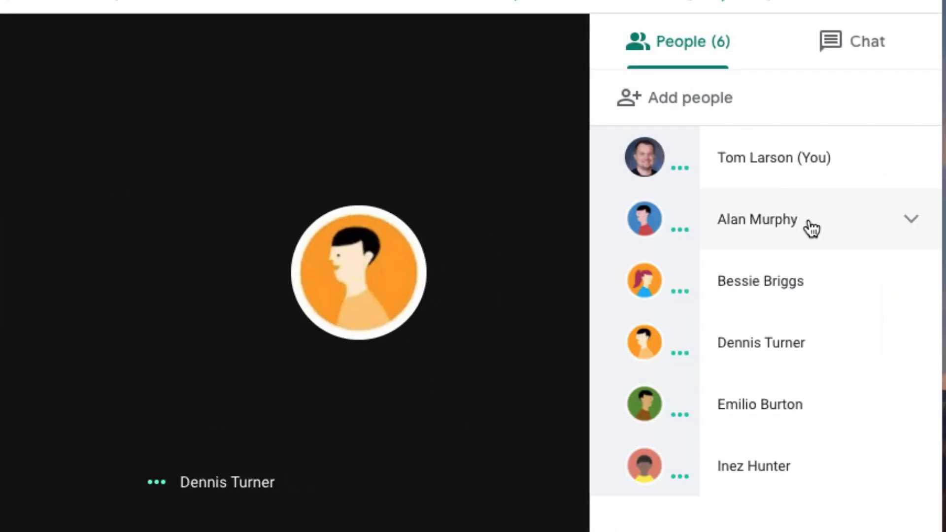
pyautogui.click(911, 226)
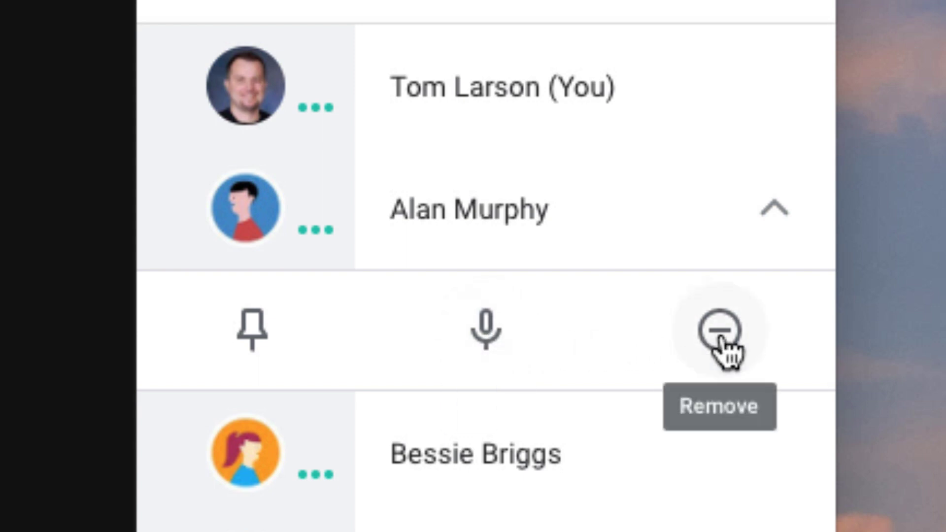
pyautogui.click(775, 454)
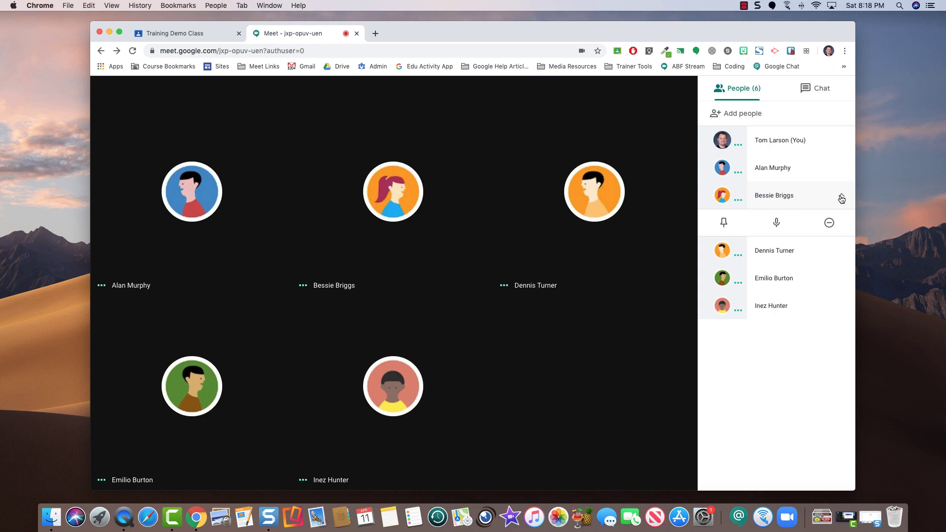
pyautogui.click(777, 223)
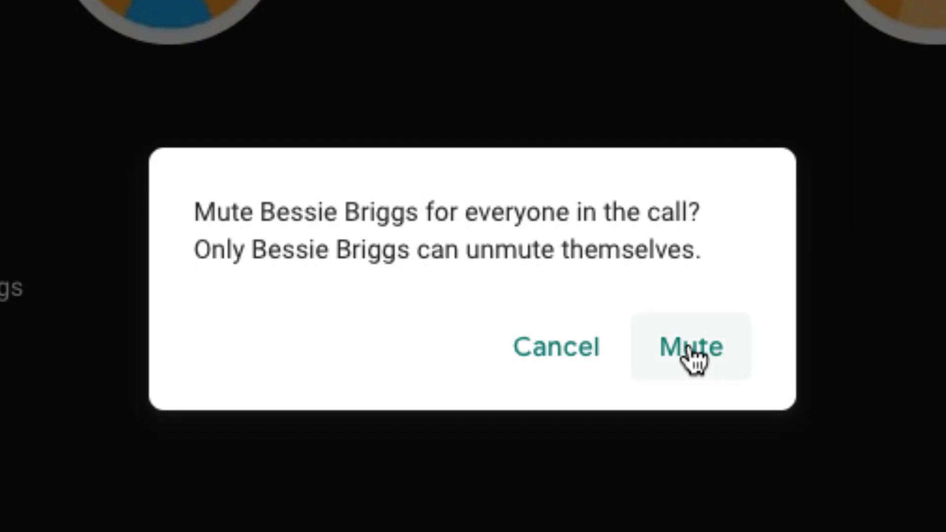
pyautogui.click(689, 347)
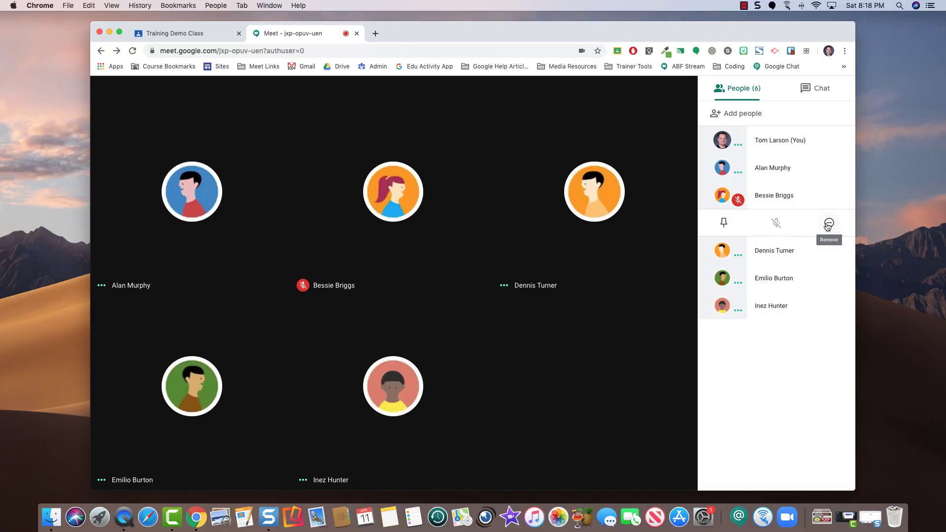
pyautogui.click(827, 225)
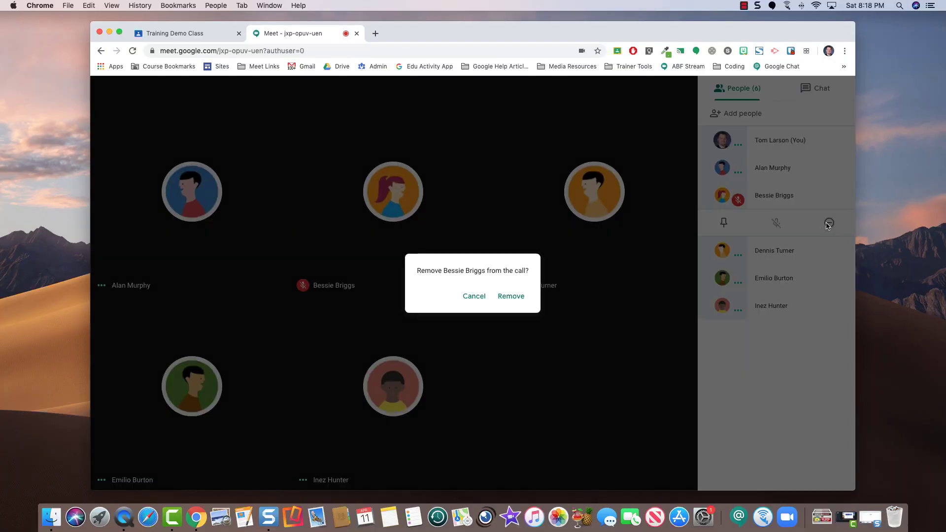
pyautogui.click(509, 294)
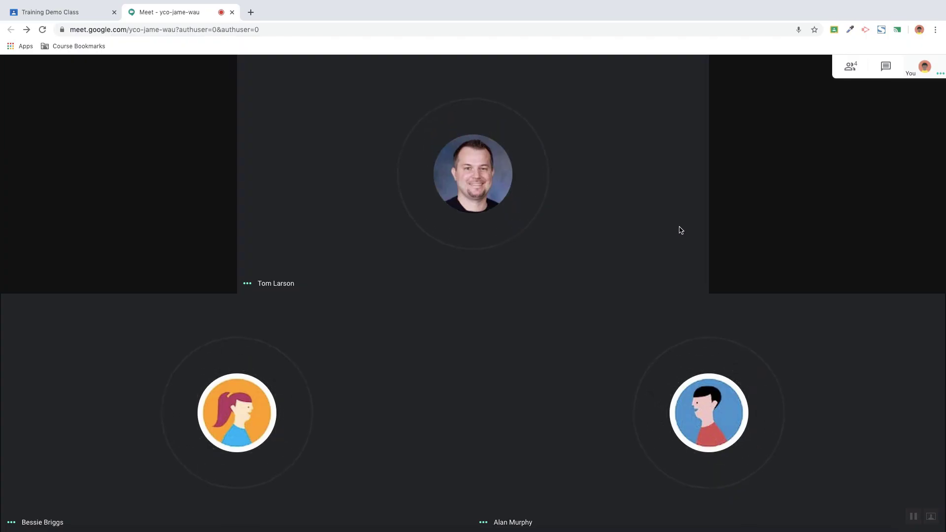
# In the student's Meet session, mute the teacher for everyone in the call through the participant list
pyautogui.click(851, 68)
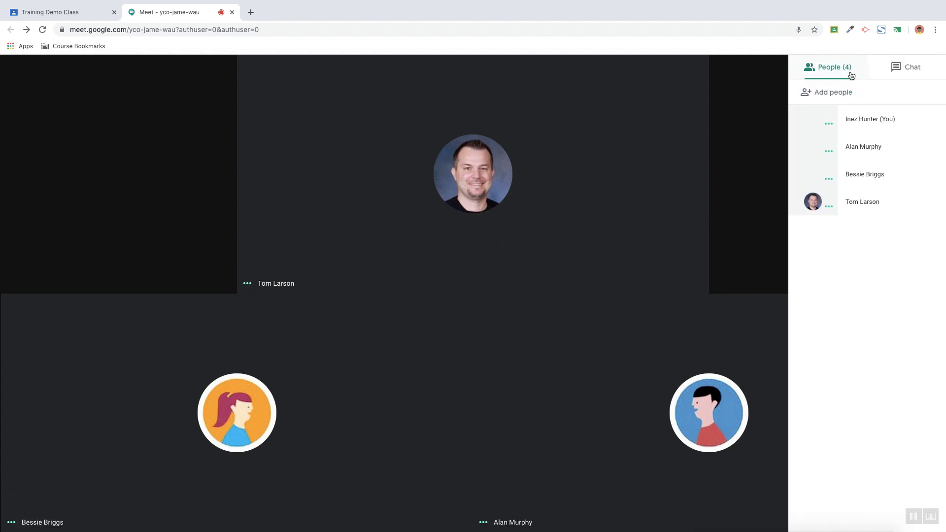
pyautogui.moveTo(847, 205)
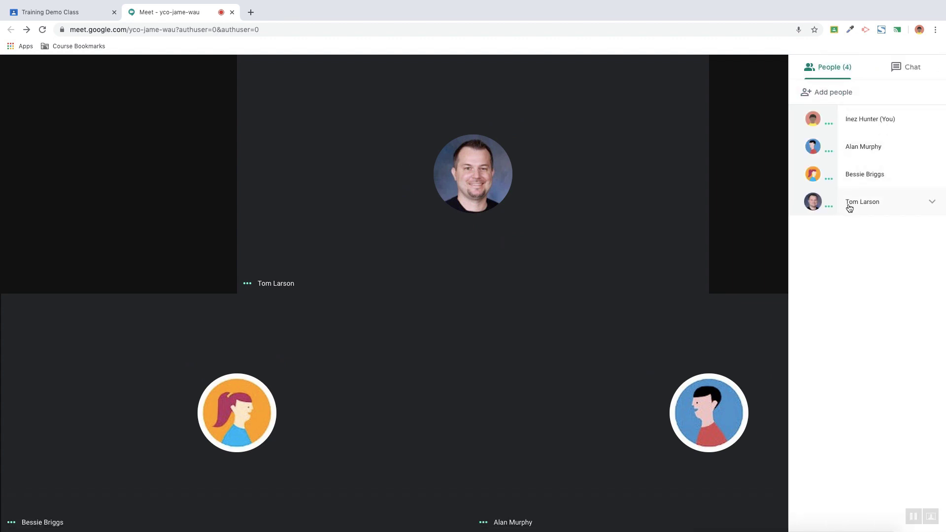
pyautogui.click(931, 203)
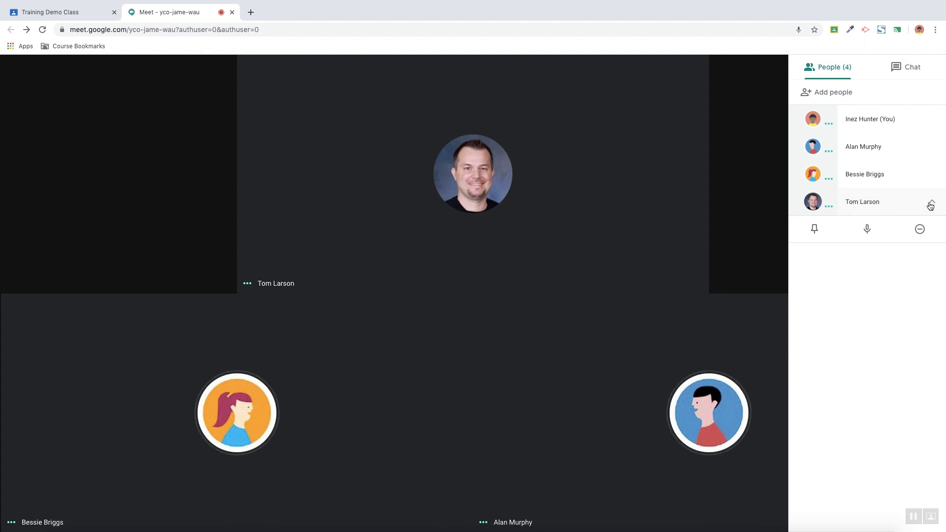
pyautogui.click(866, 232)
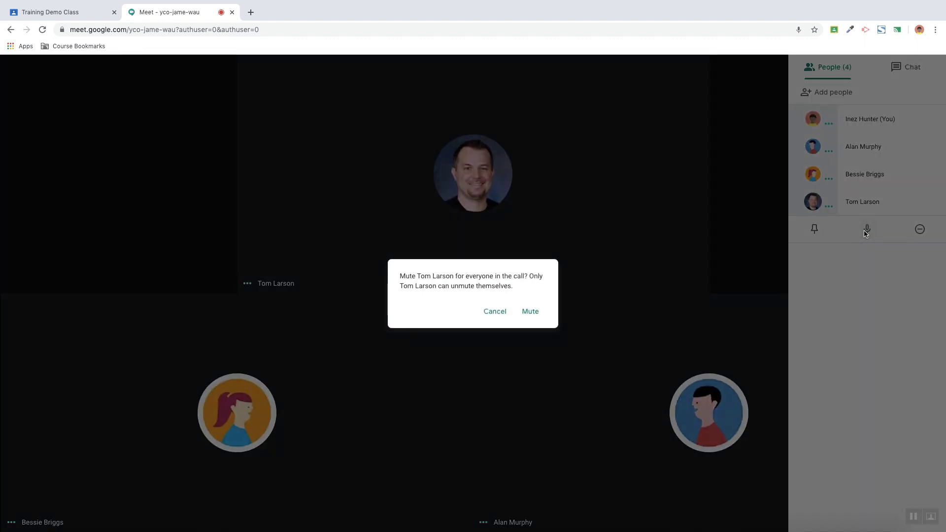
pyautogui.press('Return')
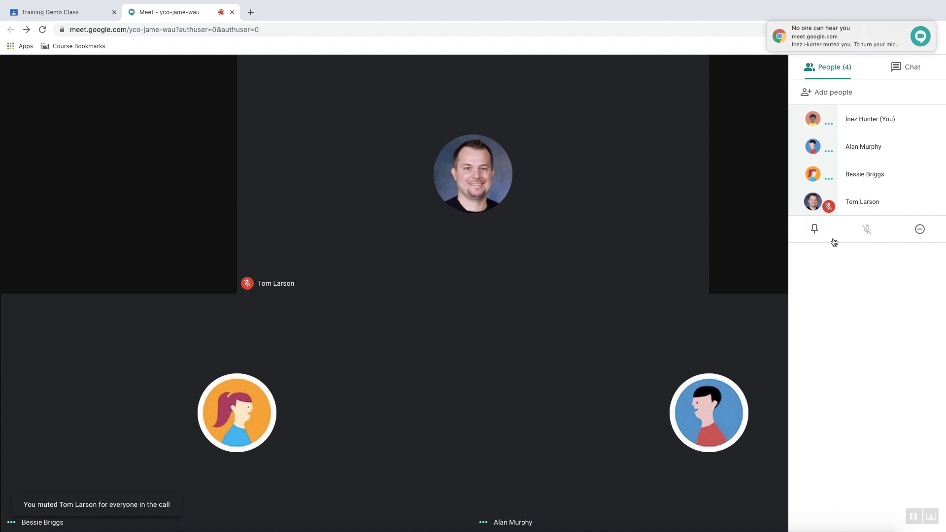
# Remove the muted teacher from the call using the student's session
pyautogui.click(920, 230)
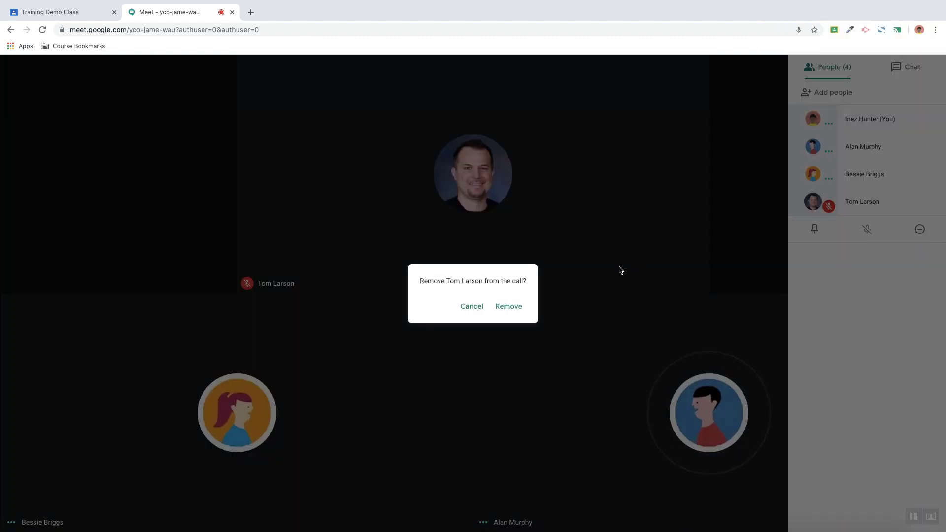
pyautogui.click(509, 310)
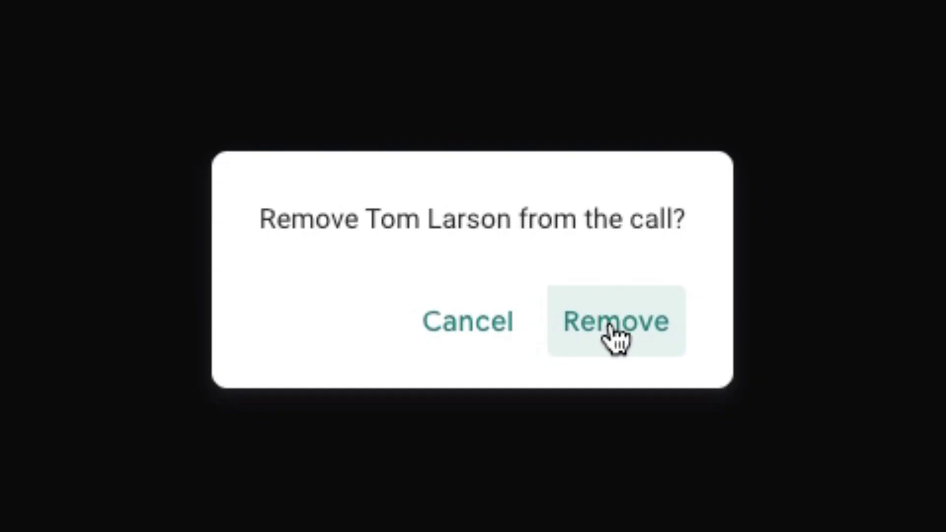
pyautogui.click(616, 335)
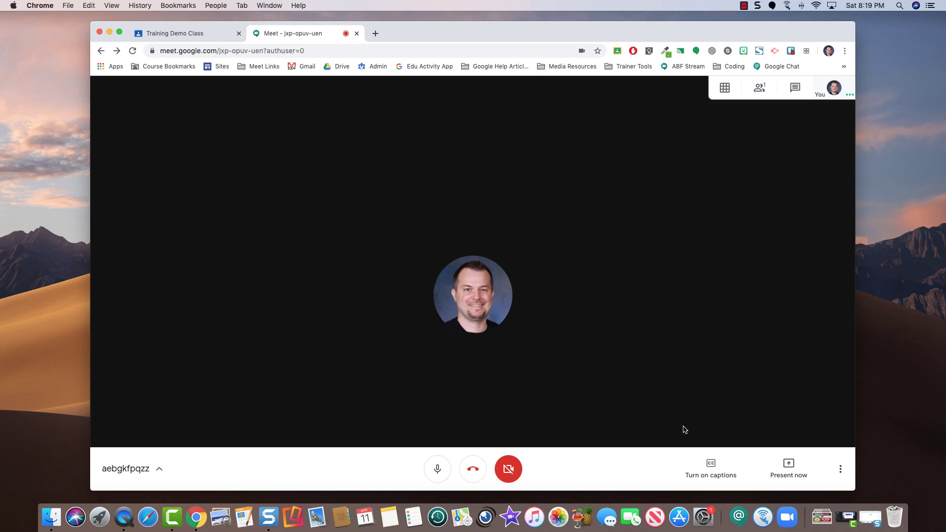
# Leave the emptied class meeting as the teacher and try to rejoin it from the student's session
pyautogui.click(473, 470)
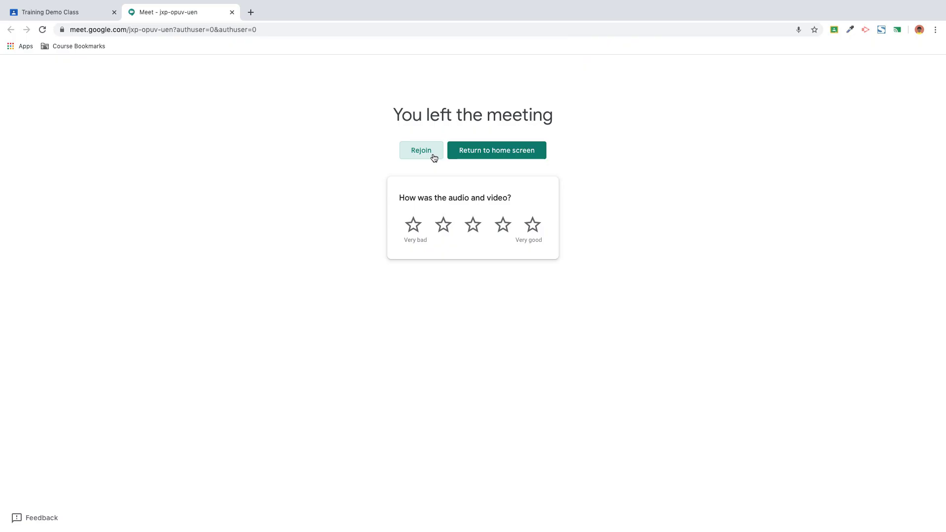
pyautogui.click(432, 156)
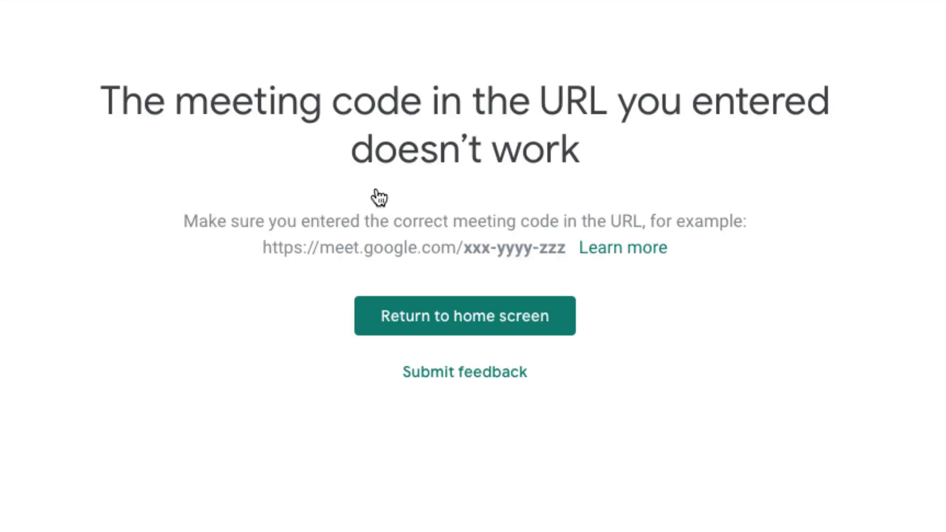